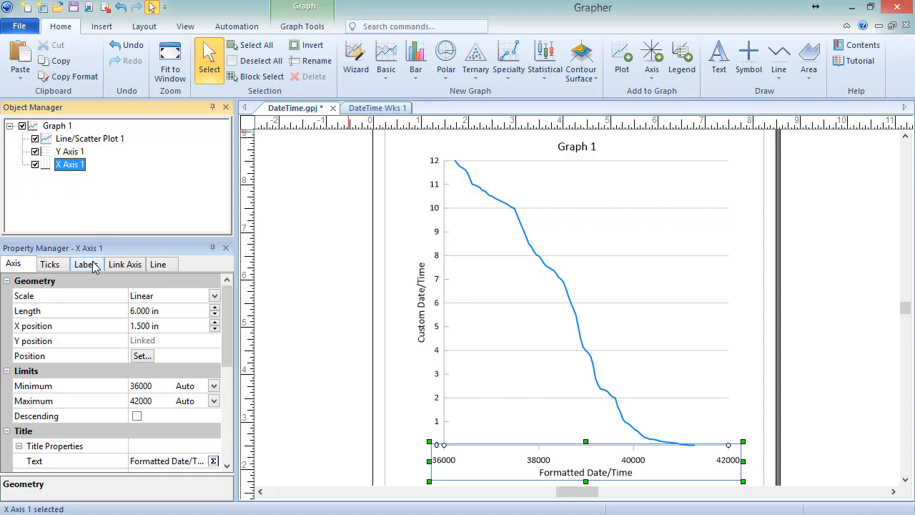
Enable the date/time format for the X axis tick labels
left_click(86, 264)
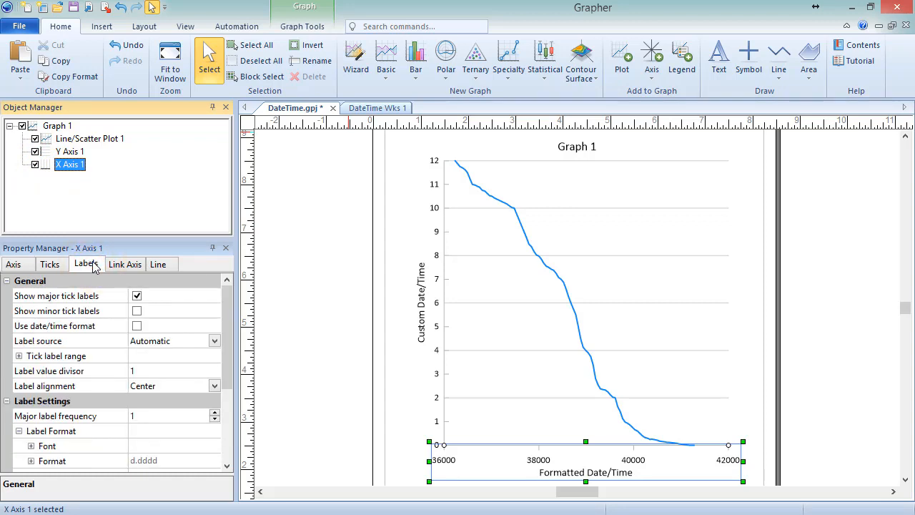
left_click(137, 326)
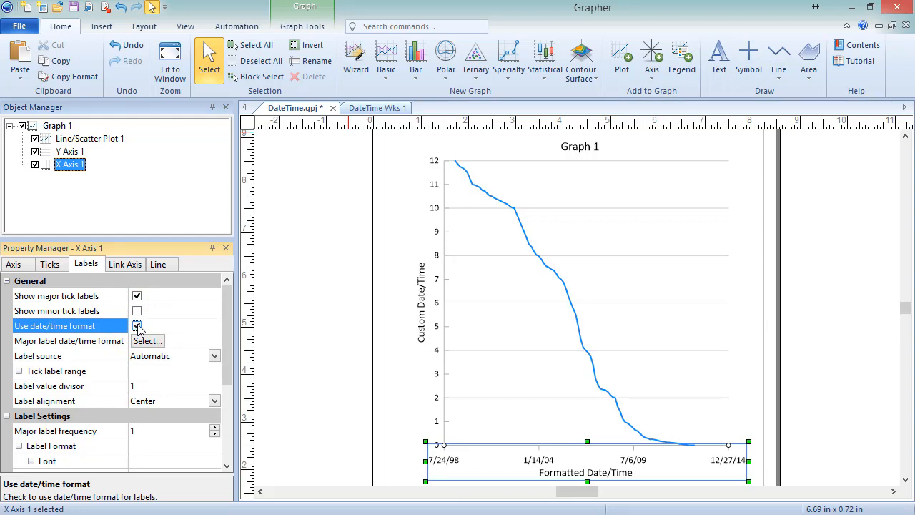
Examine the date/time fields in the X axis limits, tick range and tick label range
left_click(29, 265)
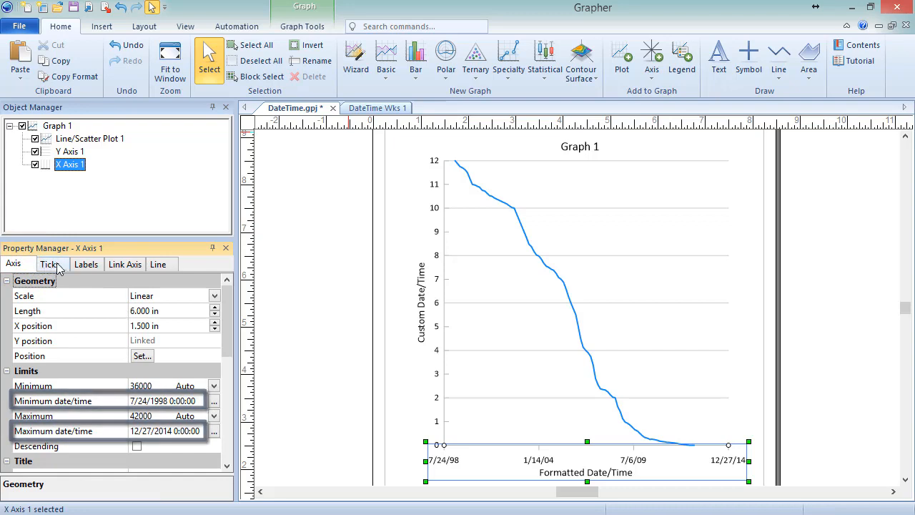
left_click(64, 266)
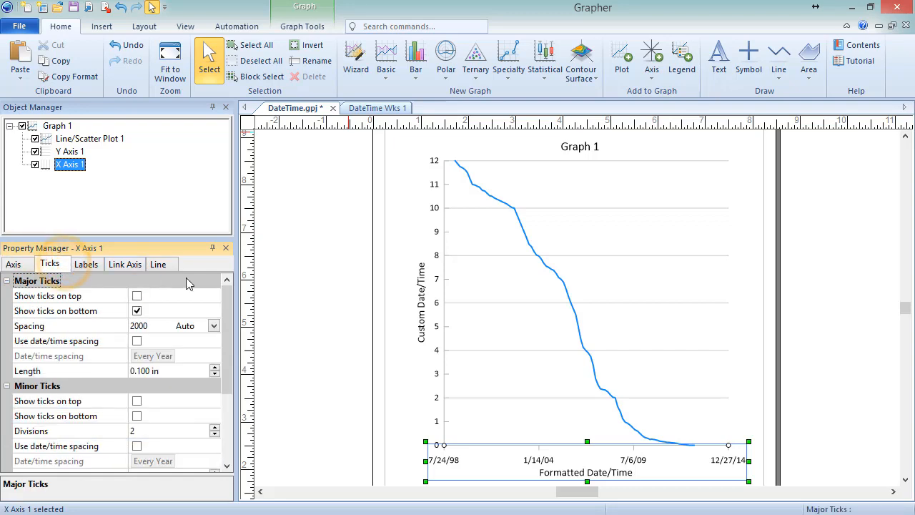
left_click_drag(234, 300, 229, 379)
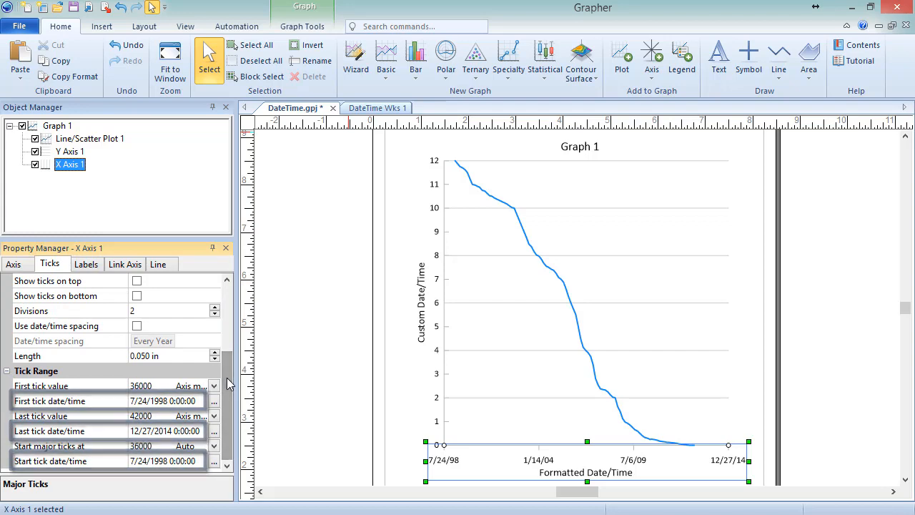
left_click(91, 266)
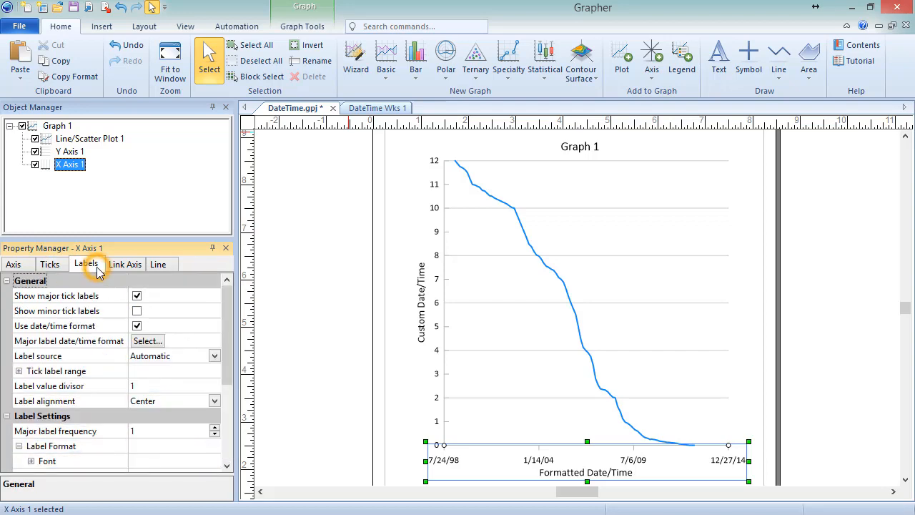
left_click(19, 371)
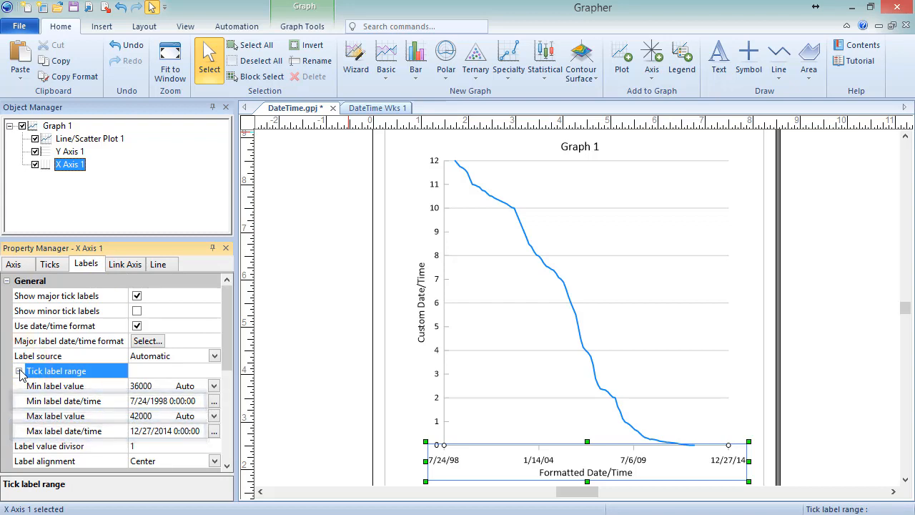
left_click(19, 372)
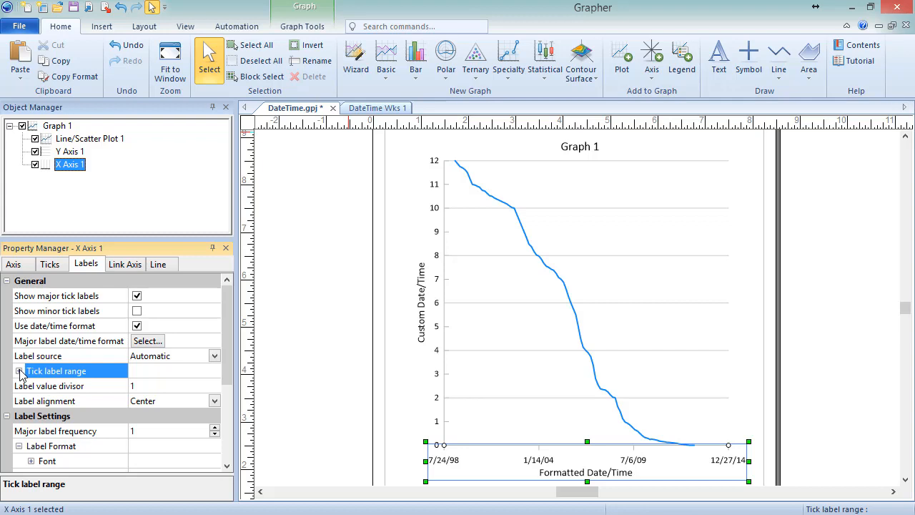
Turn on date/time spacing for the X axis major ticks and set it to every 3 years
left_click(57, 267)
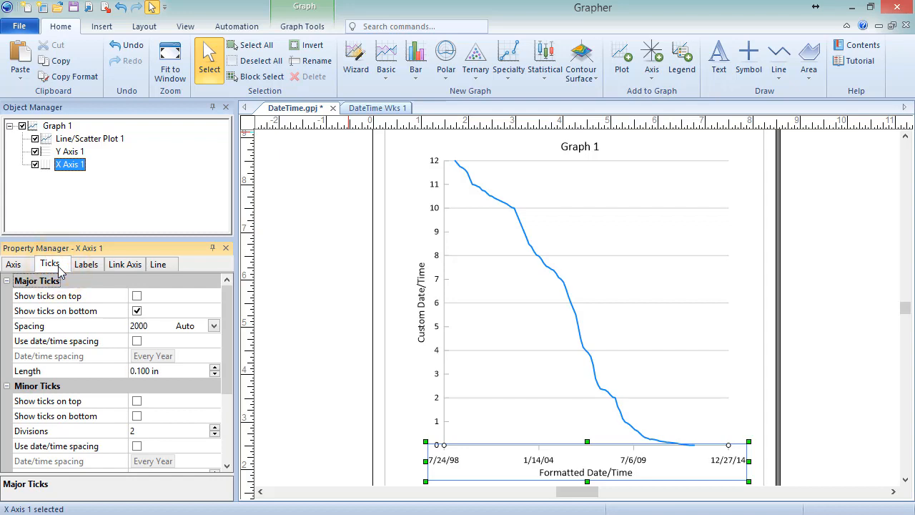
left_click(138, 342)
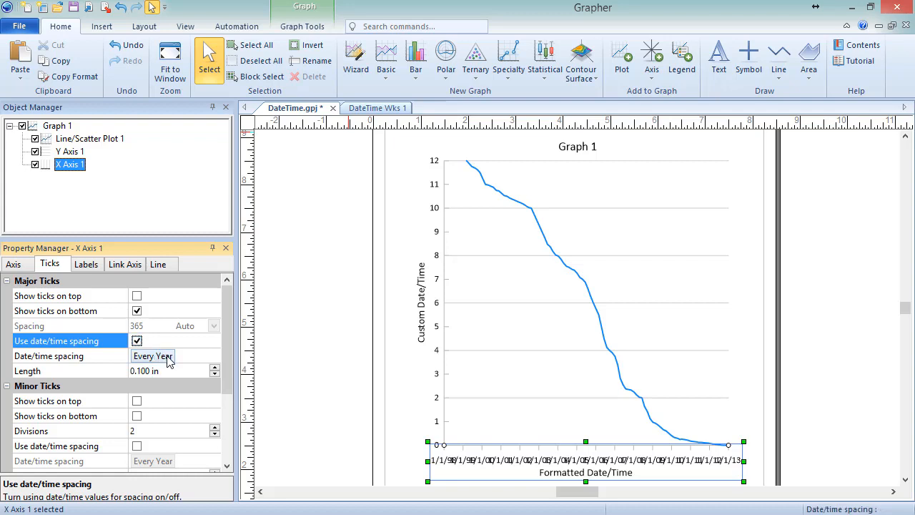
left_click(168, 359)
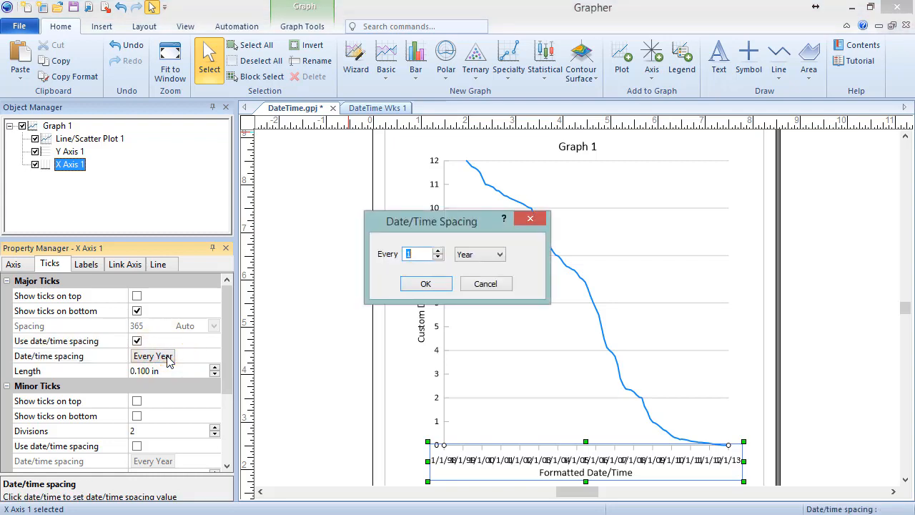
left_click(437, 251)
left_click(437, 251)
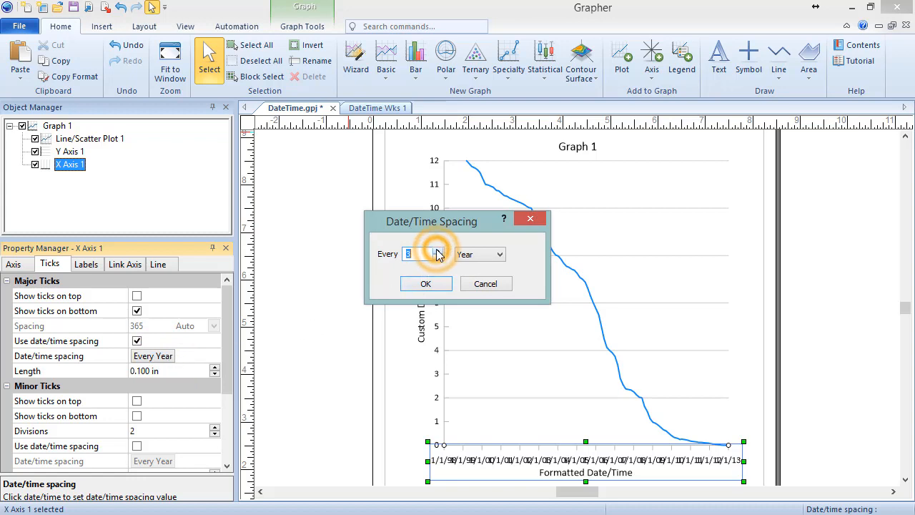
left_click(501, 256)
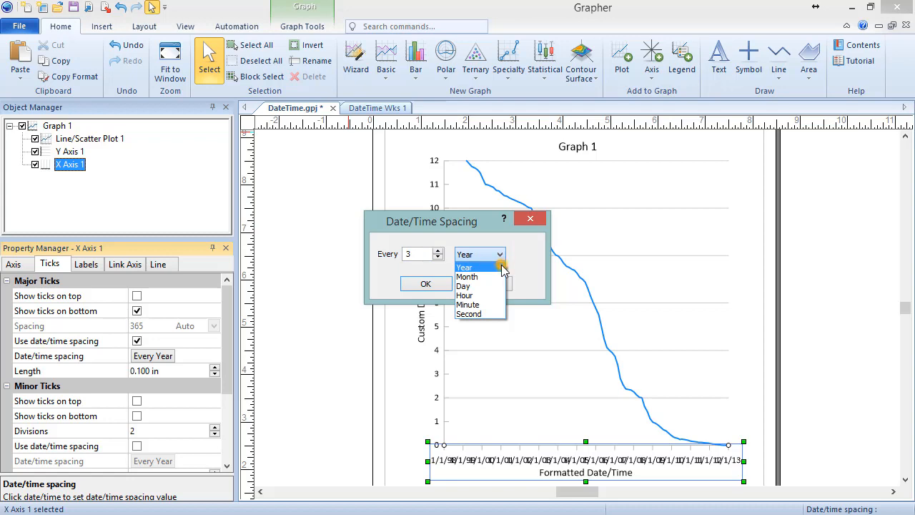
left_click(504, 265)
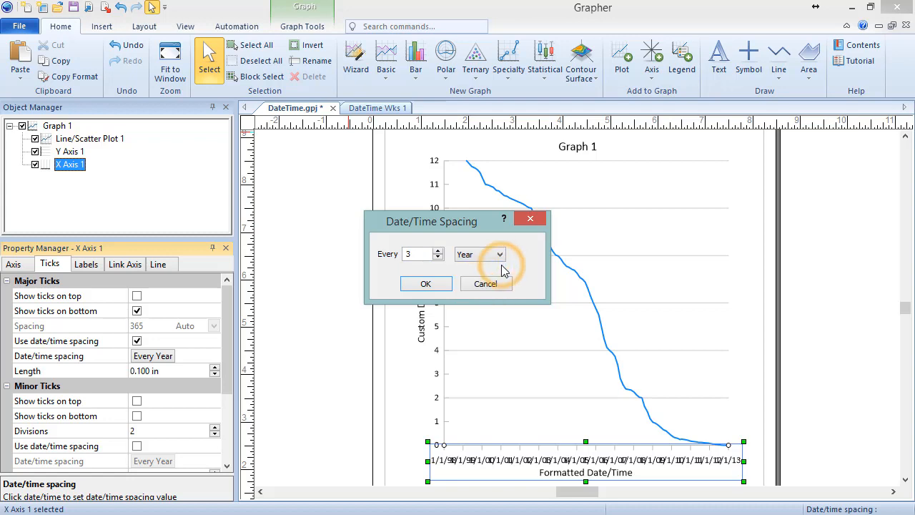
left_click(443, 289)
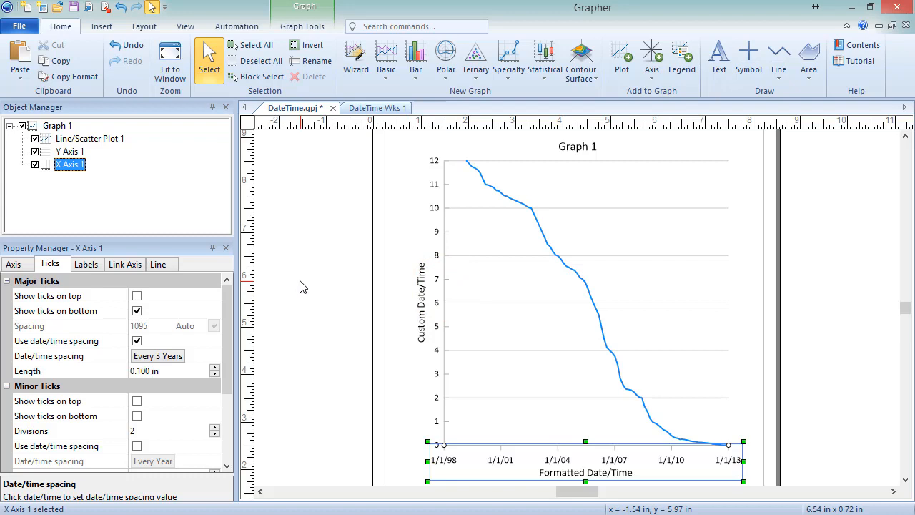
Set the X axis major label date/time format to the custom format MMM yyyy
left_click(86, 265)
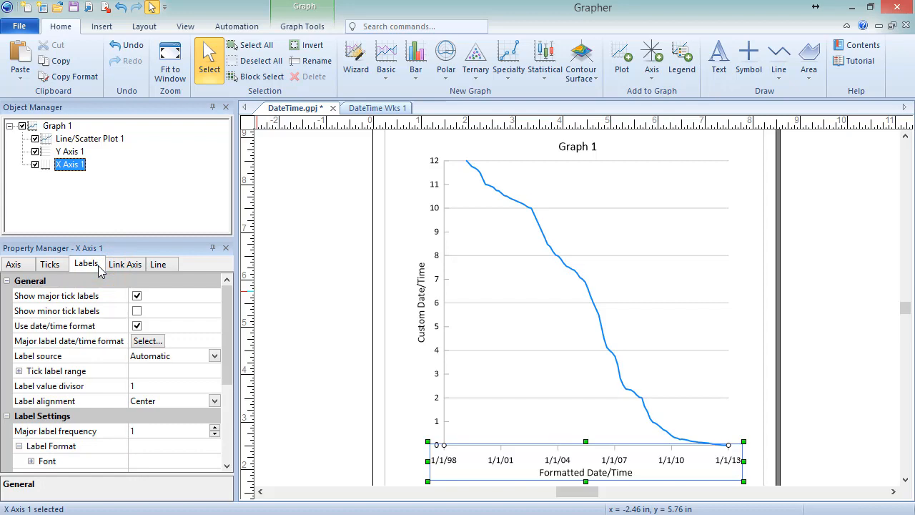
left_click(160, 342)
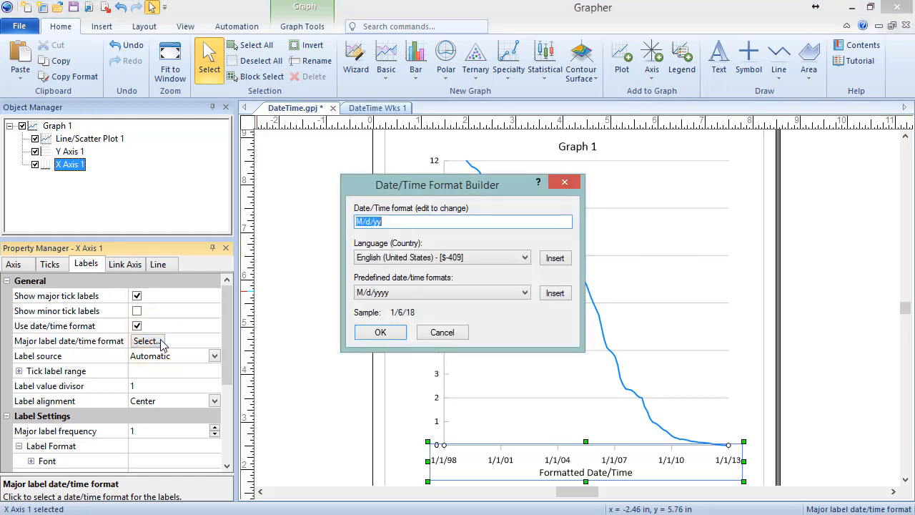
left_click(490, 295)
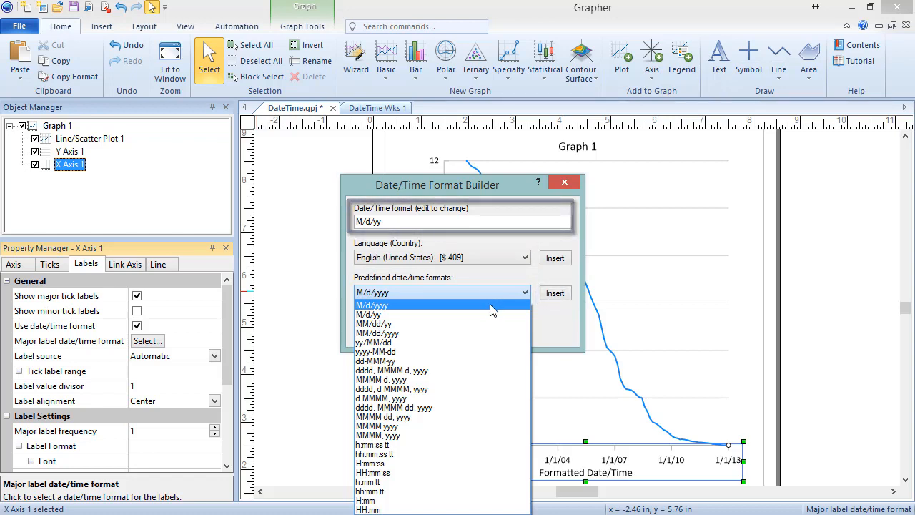
left_click(490, 297)
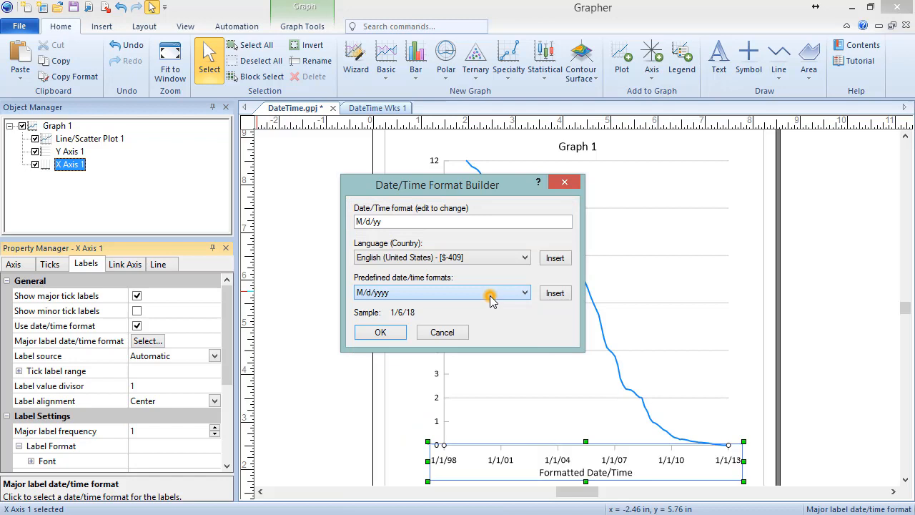
double_click(466, 221)
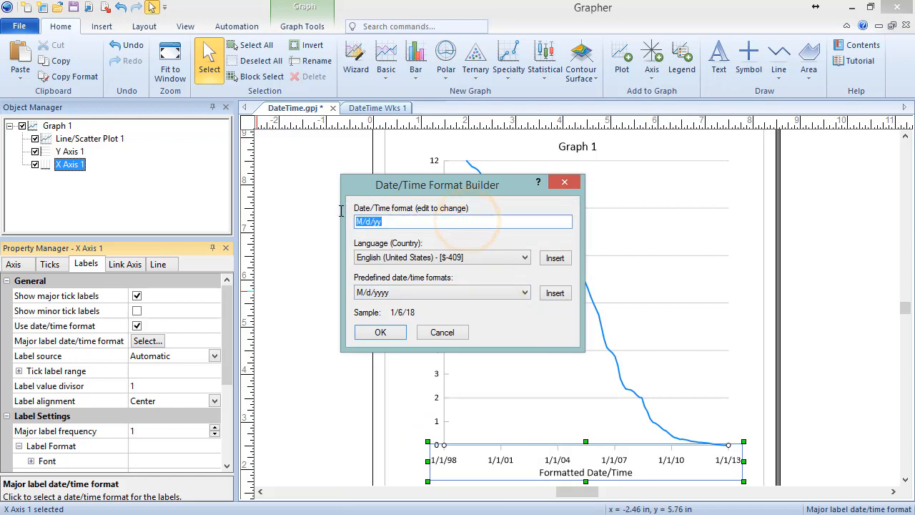
type("MMM yyyy")
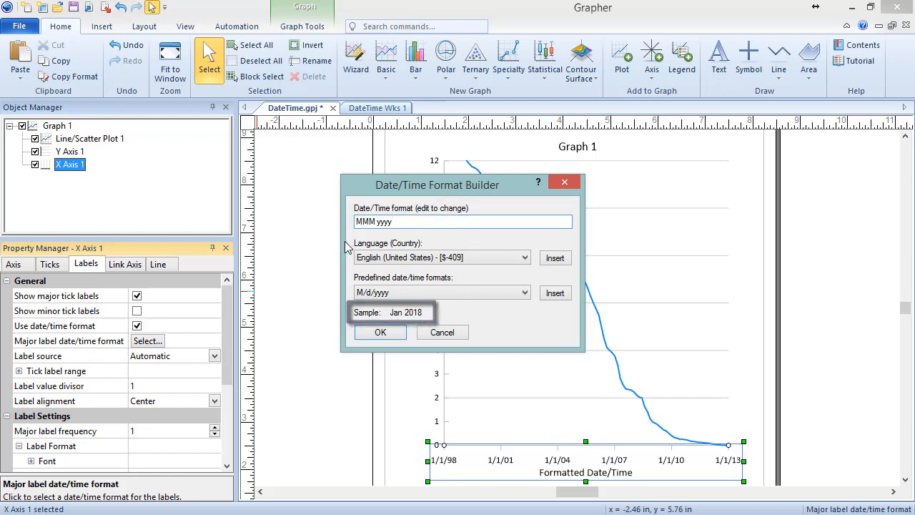
left_click(379, 332)
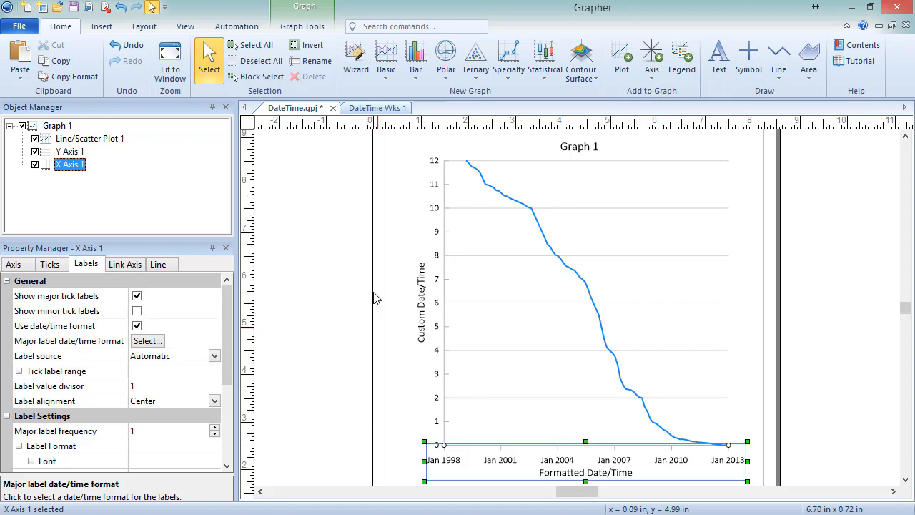
Check the data in the DateTime Wks 1 worksheet and set the Y axis label source to Numeric date/time
left_click(384, 113)
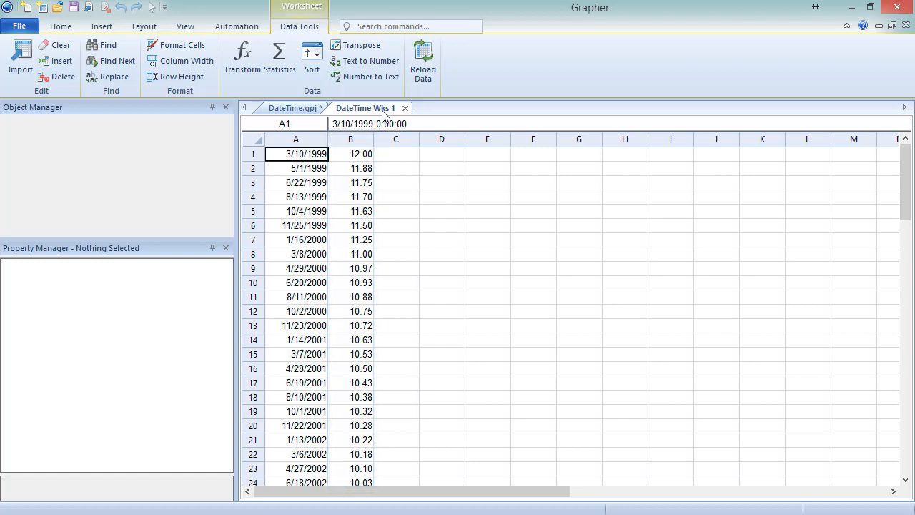
left_click(297, 109)
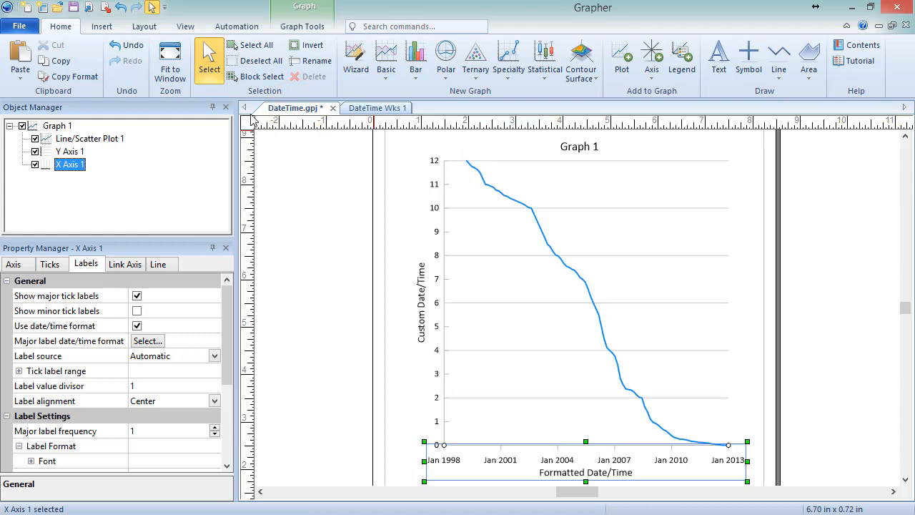
left_click(46, 153)
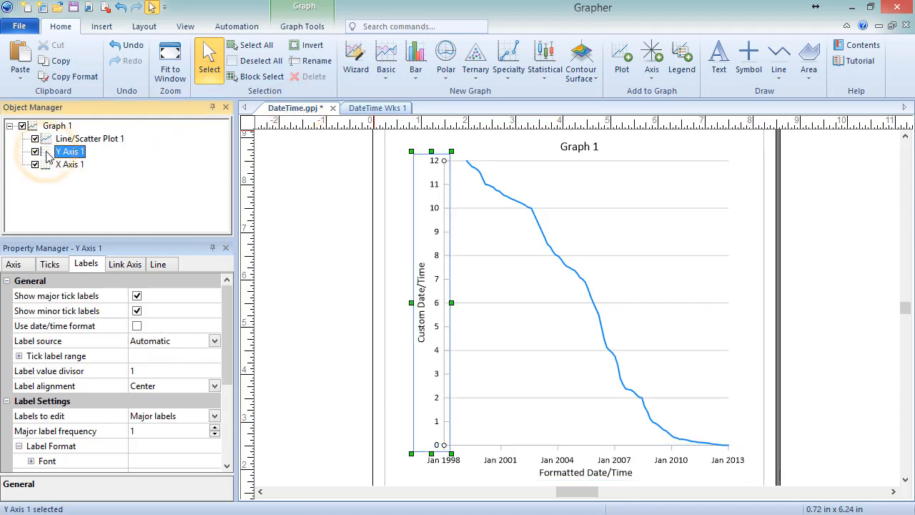
left_click(103, 265)
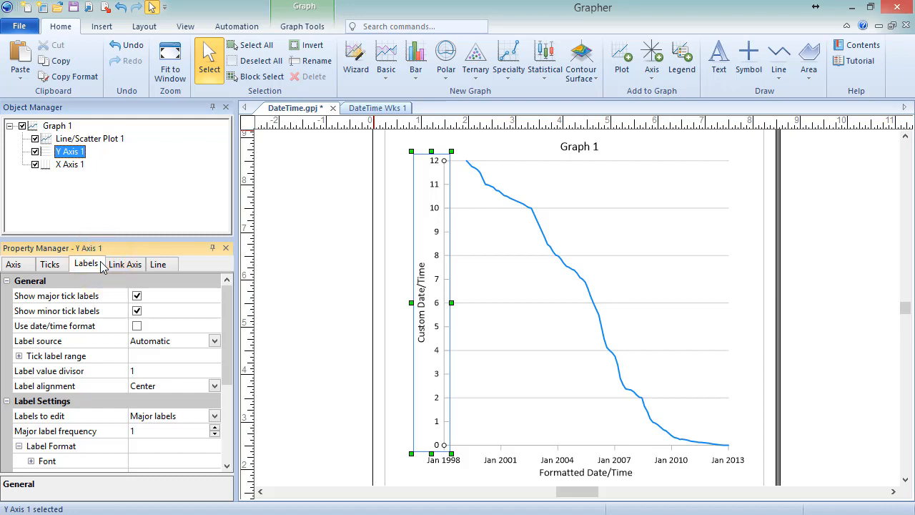
left_click(215, 341)
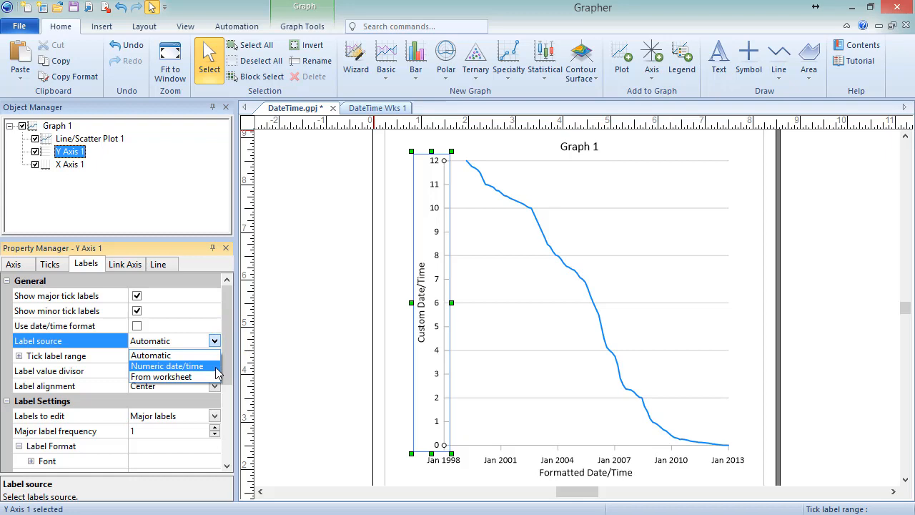
left_click(216, 366)
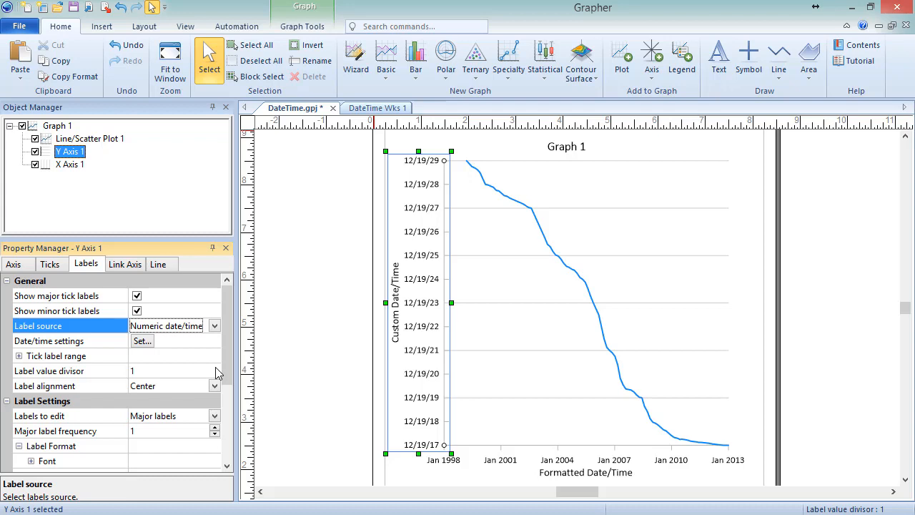
In the Y axis date/time settings, set the major labels' start time to 10:00:00 AM and the corresponding time increment to Hour
left_click(148, 344)
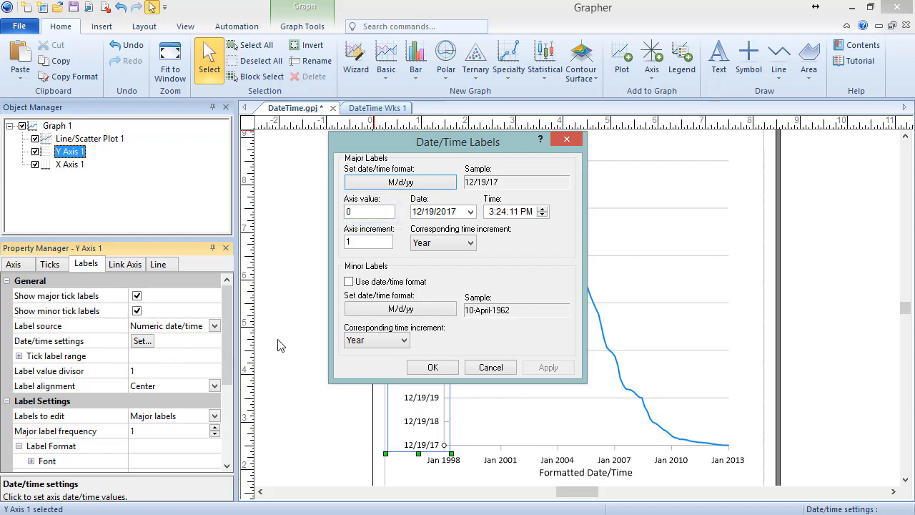
left_click(492, 213)
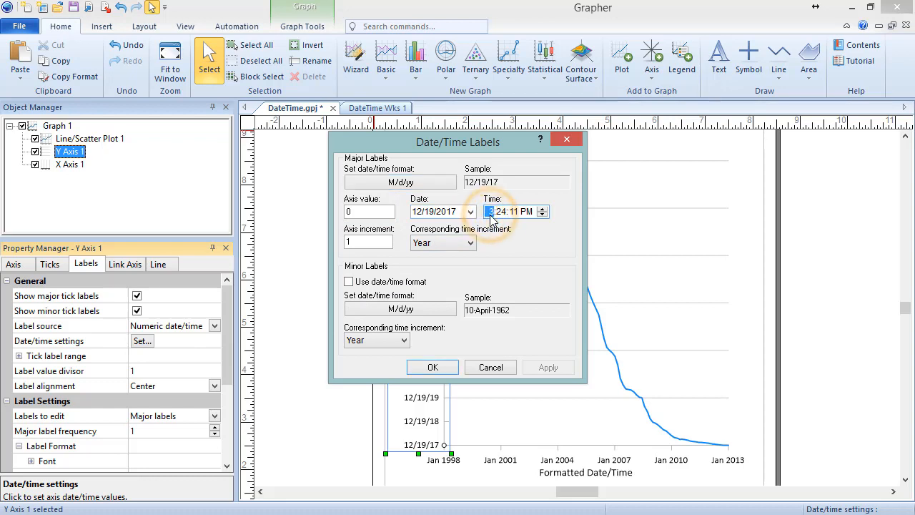
type("10:")
type("00:00")
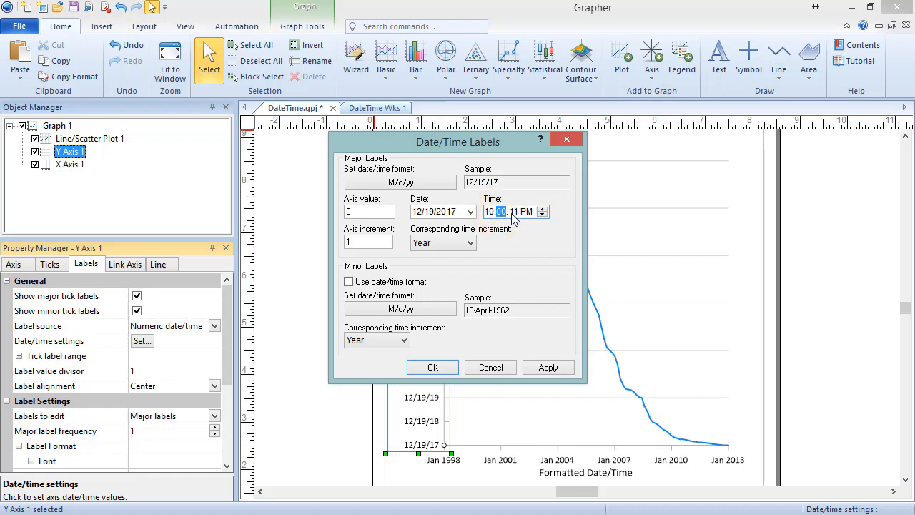
left_click(514, 213)
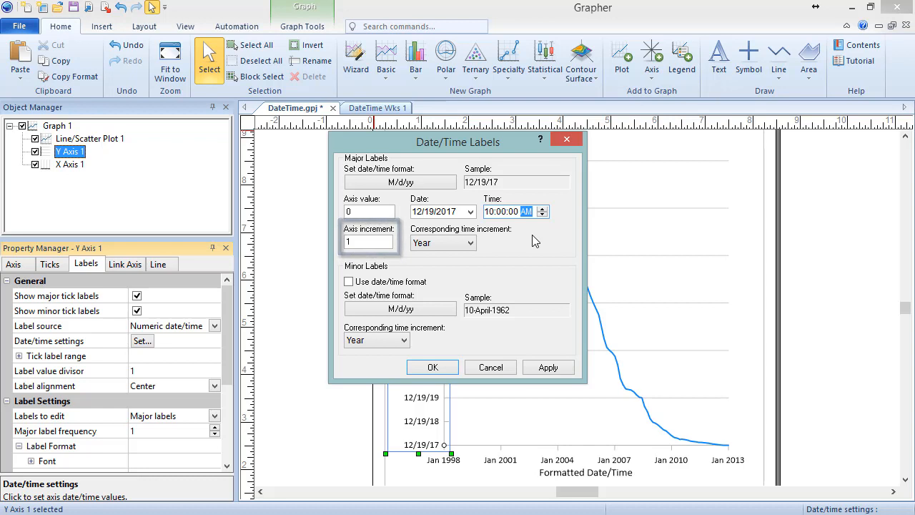
left_click(471, 244)
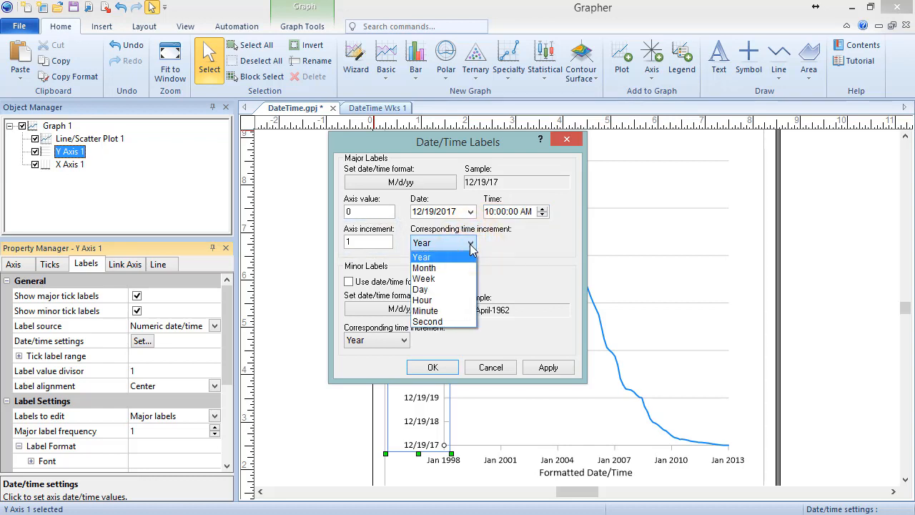
left_click(470, 301)
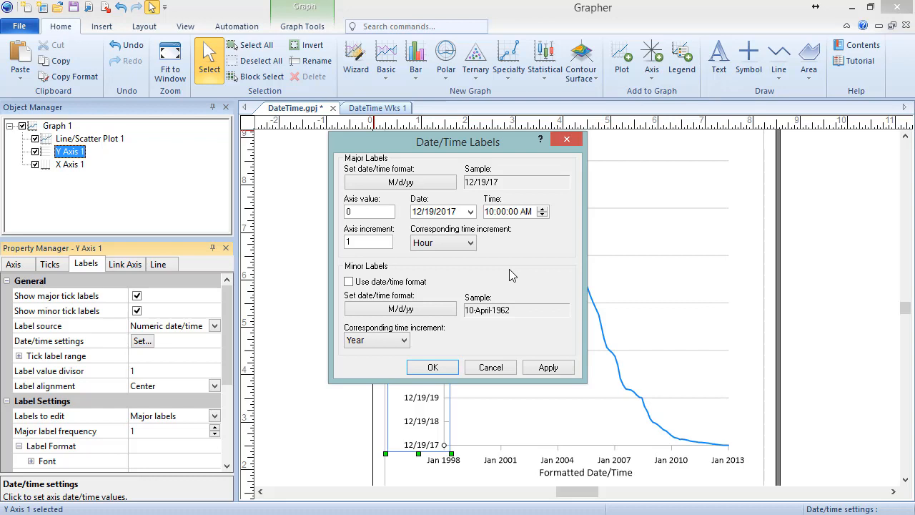
Replace the Y axis major label format with the predefined h:mm tt format and apply the date/time label settings
left_click(441, 183)
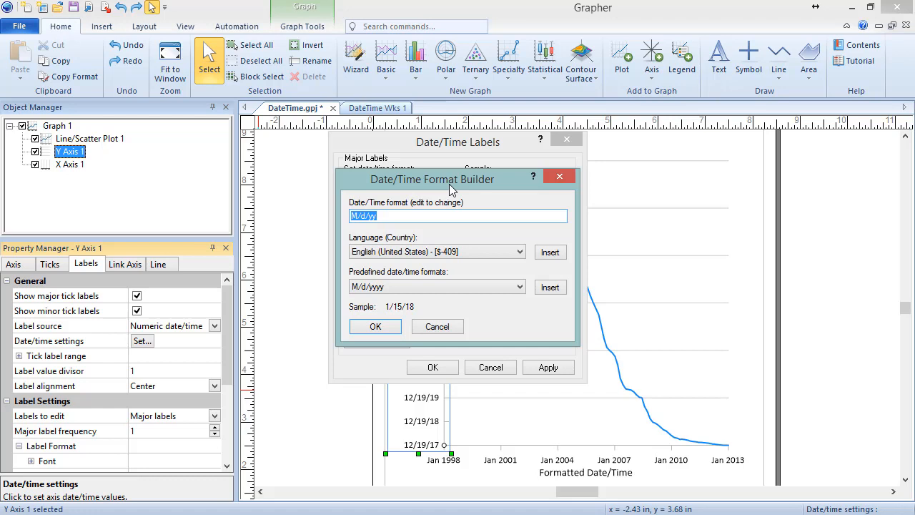
left_click(519, 287)
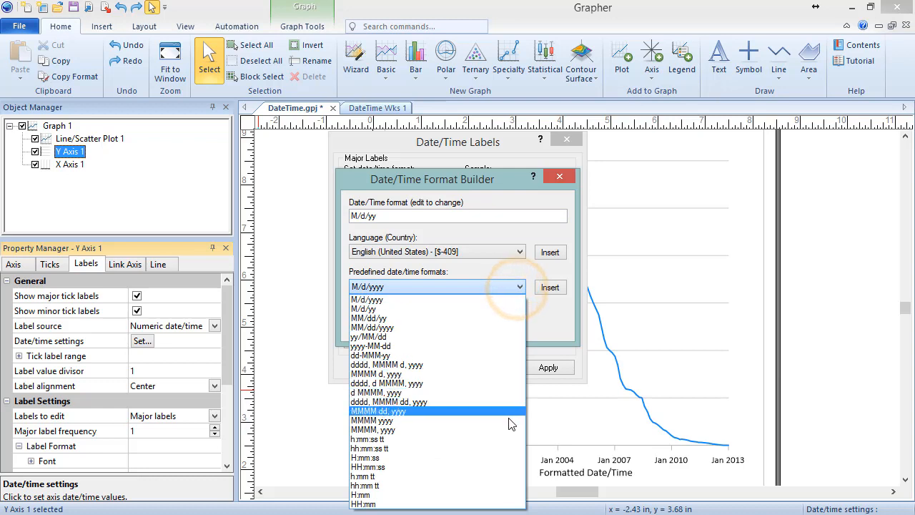
left_click(510, 476)
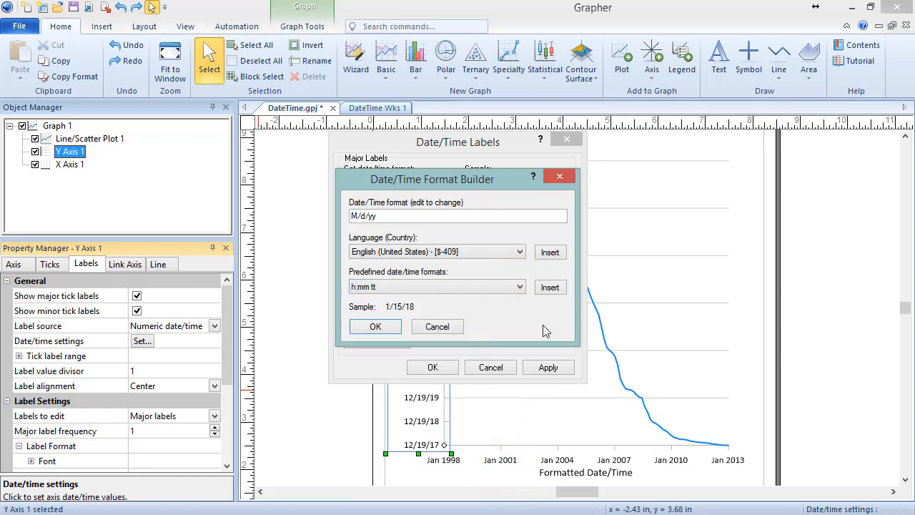
left_click(550, 287)
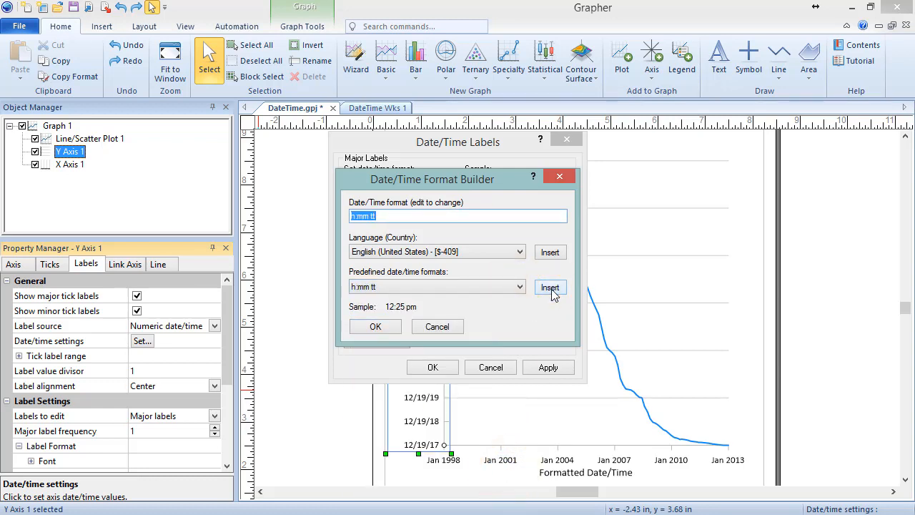
left_click(395, 332)
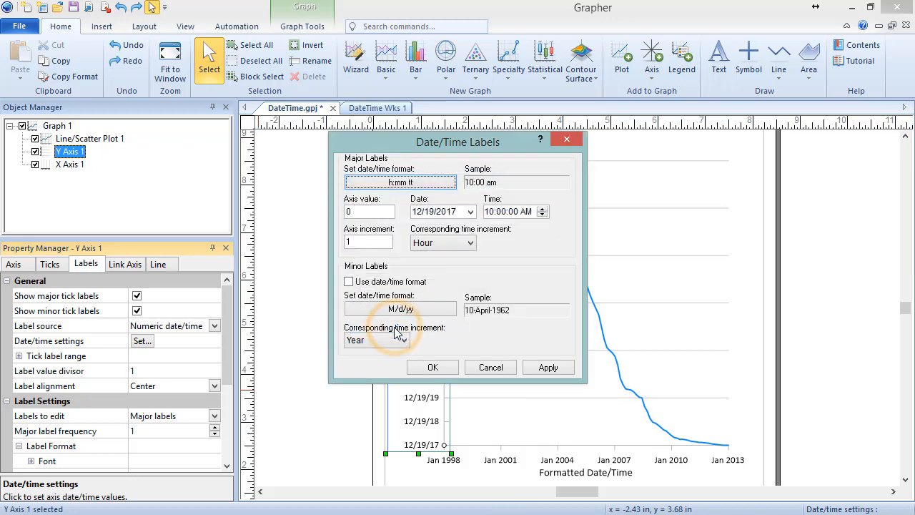
left_click(448, 371)
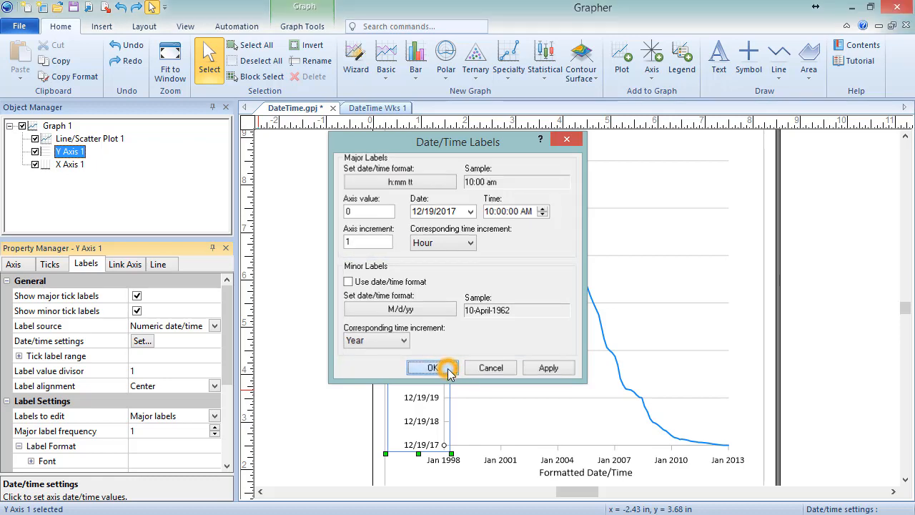